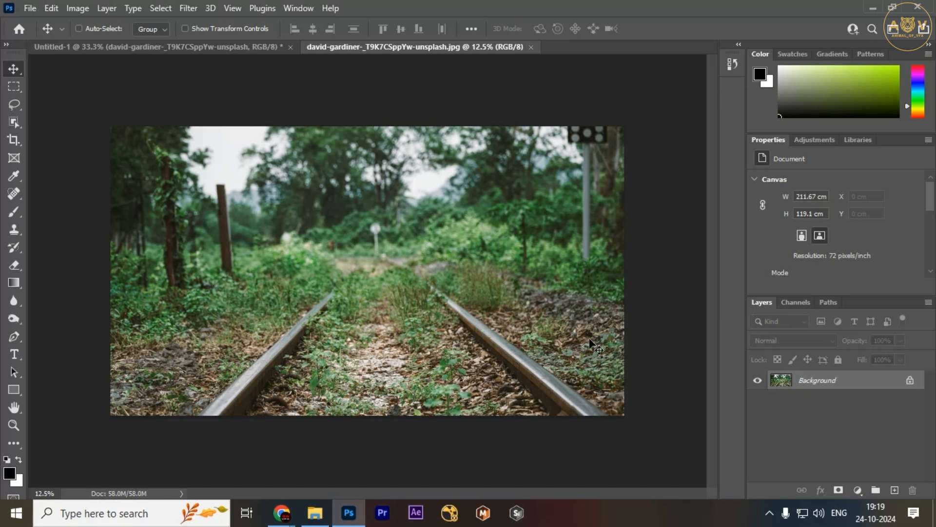
Open the Camera Raw Filter on the railway photo and keep it in full-screen view
click(188, 8)
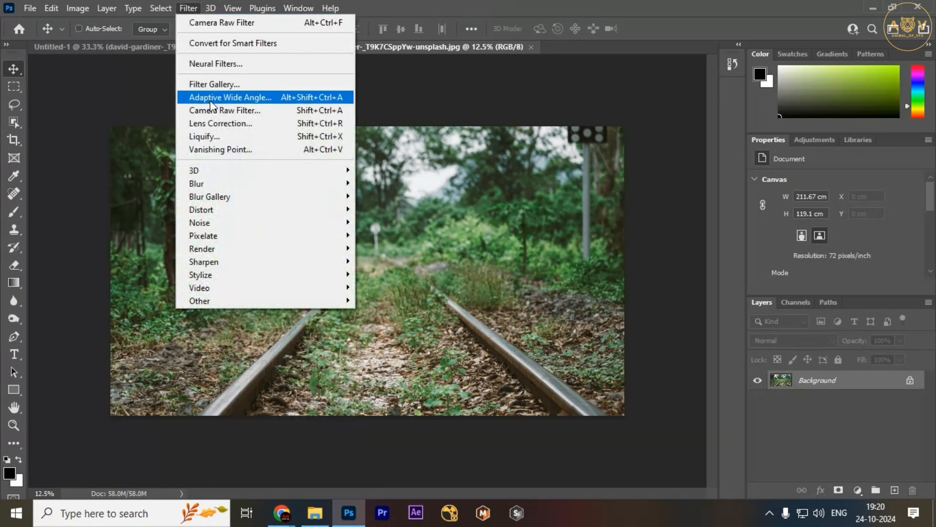
click(212, 111)
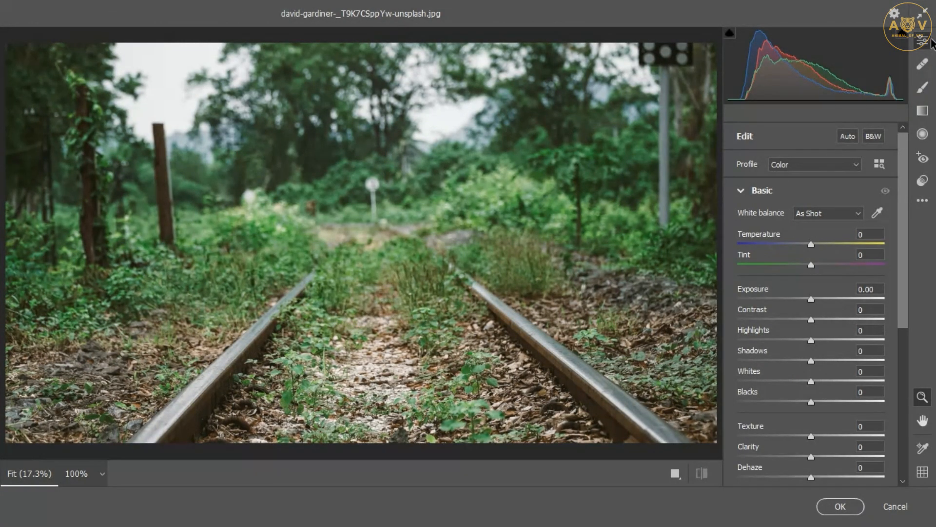
click(923, 16)
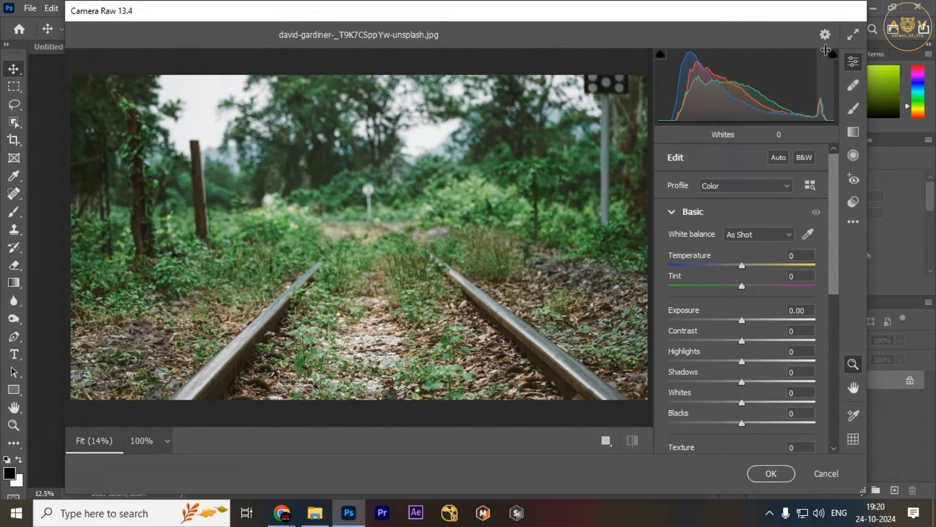
click(853, 34)
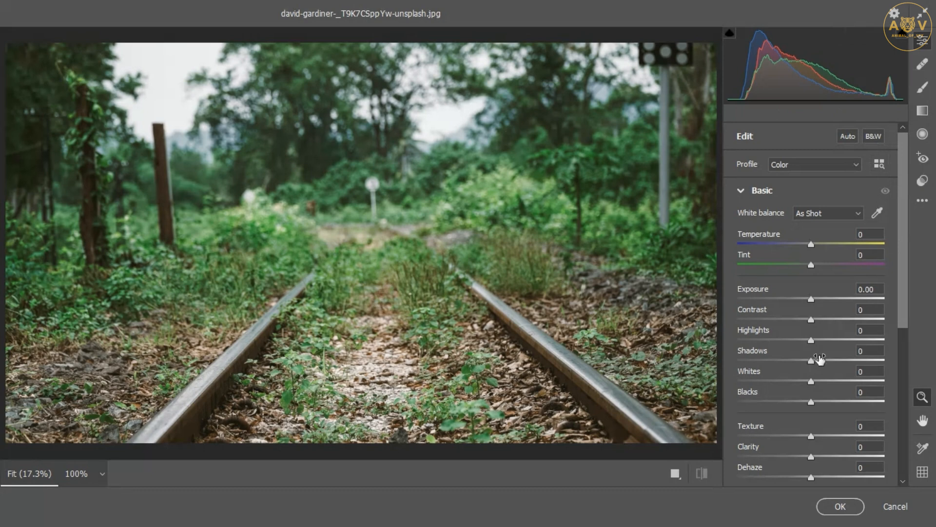
Browse the Basic edit panel's sliders and the collapsed adjustment sections below them
scroll(819, 361, down, 5)
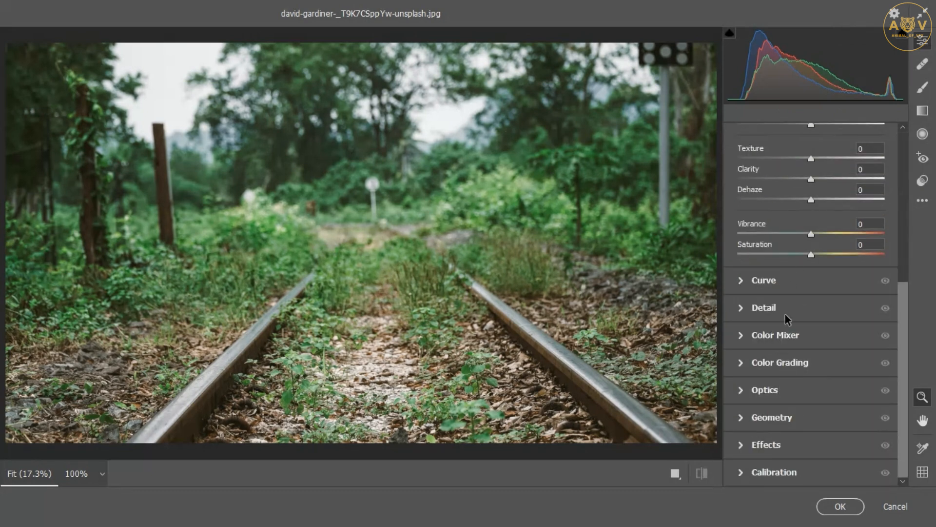
scroll(774, 327, up, 3)
scroll(776, 396, down, 3)
scroll(780, 419, up, 3)
scroll(771, 341, down, 3)
scroll(785, 282, up, 5)
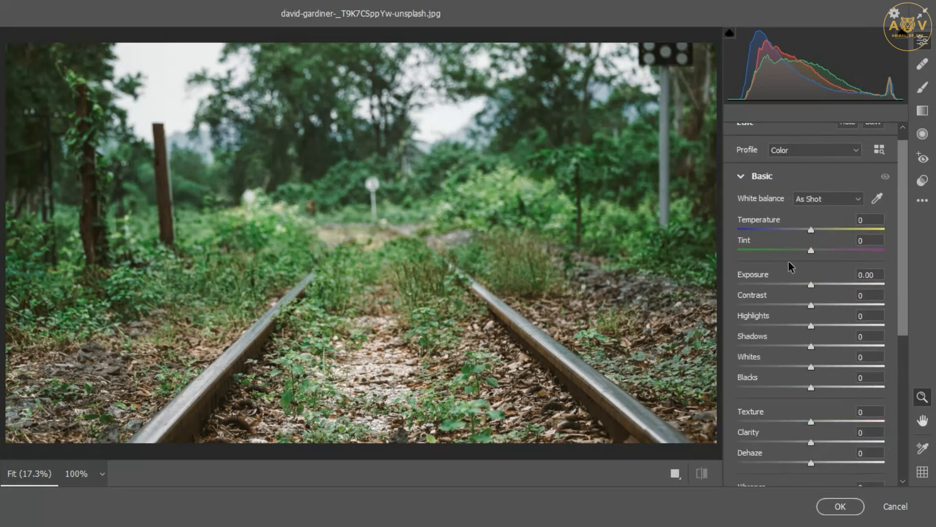
scroll(781, 312, down, 5)
scroll(787, 407, up, 6)
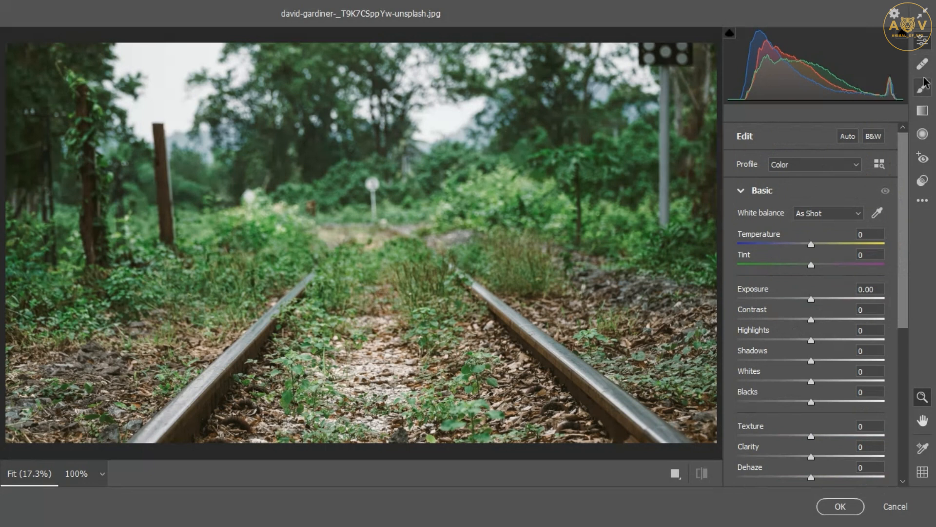
Remove the white signpost in the middle distance with the Spot Removal heal tool at size 11, hiding the overlay
click(929, 64)
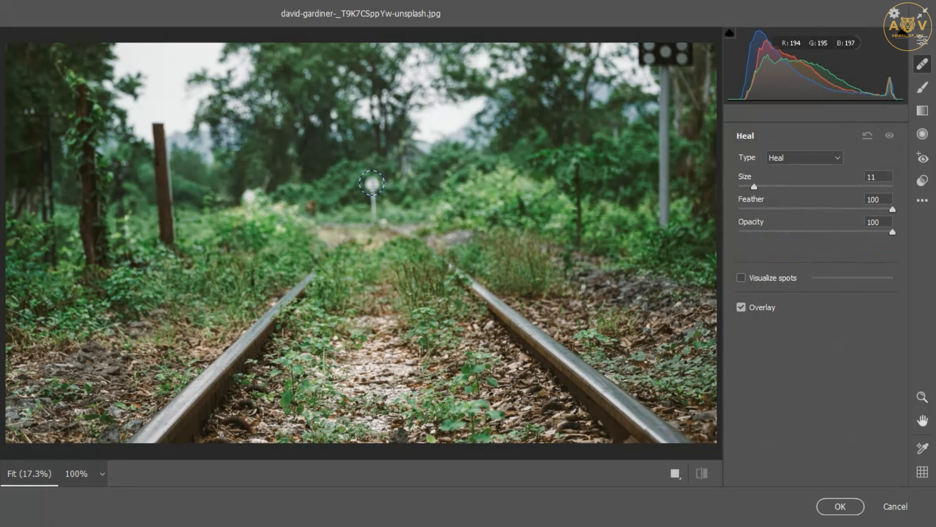
click(372, 183)
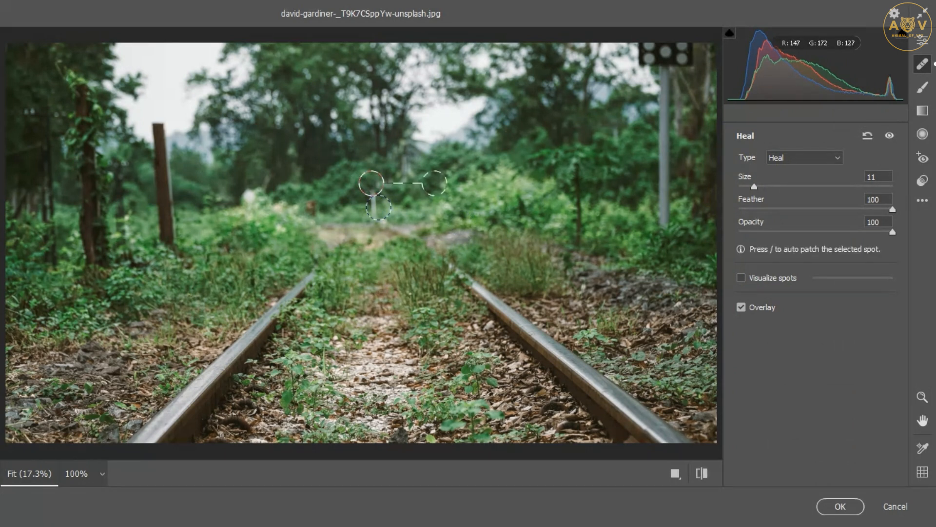
click(745, 307)
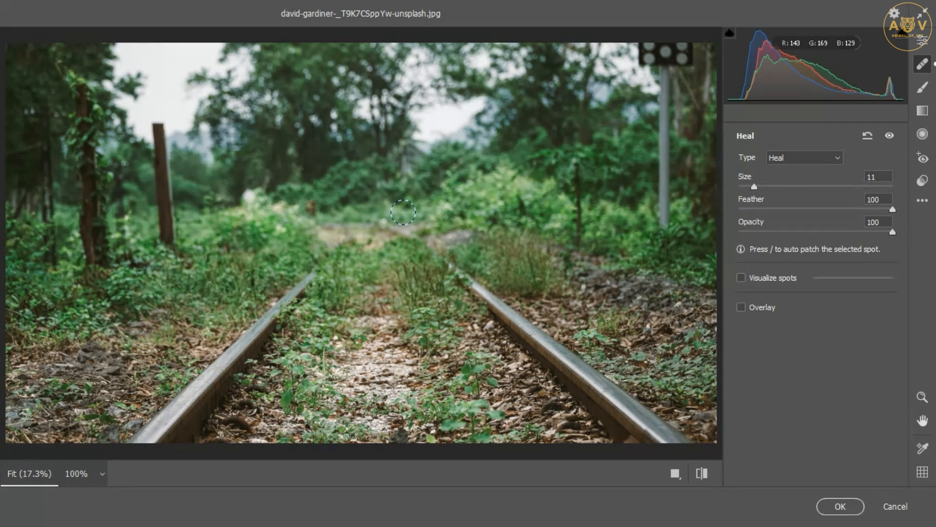
Heal the small white spot among the left trees and the lower part of the signal pole on the right
click(248, 197)
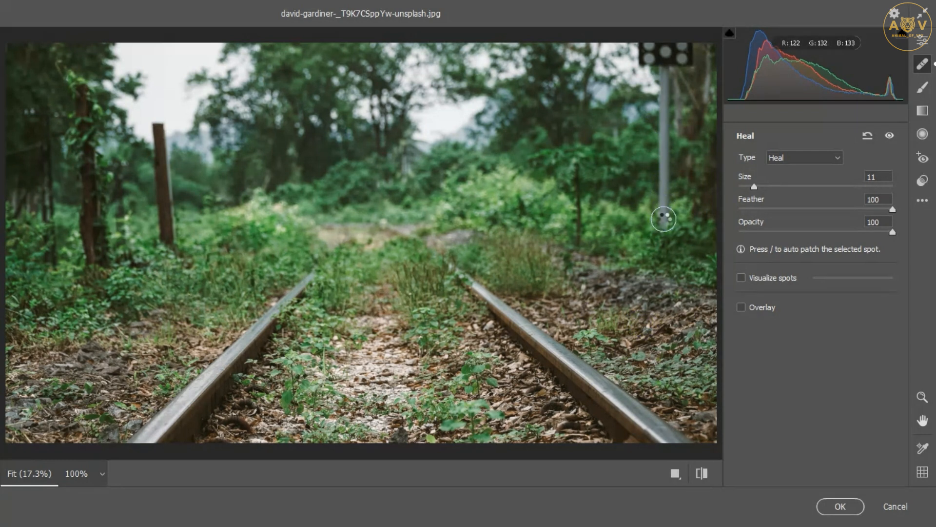
click(664, 207)
click(666, 200)
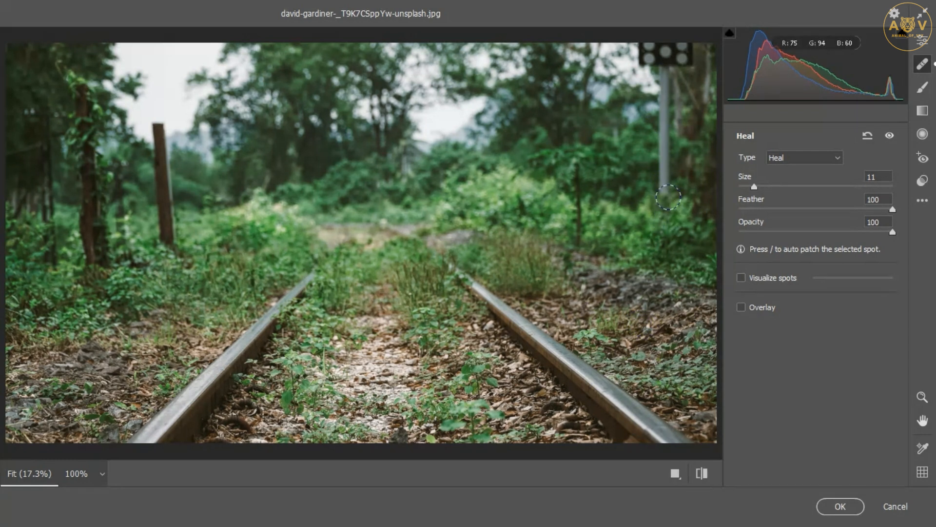
click(665, 197)
click(668, 186)
click(665, 175)
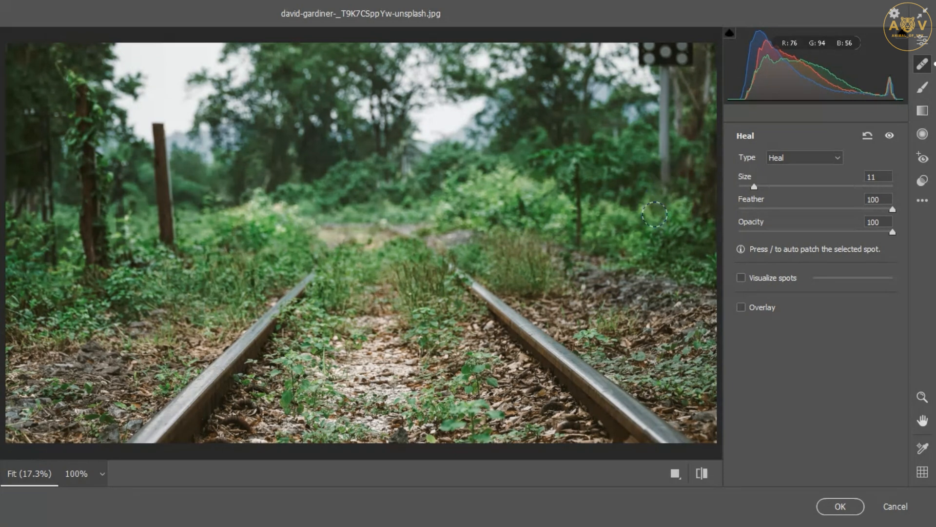
click(667, 172)
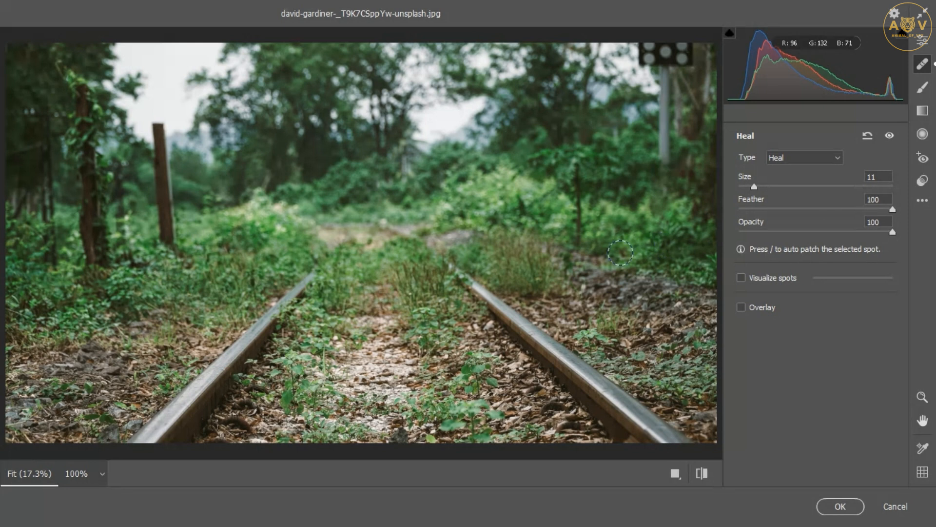
Paint with the Adjustment Brush over the trees and set its Exposure to +1.10
click(923, 87)
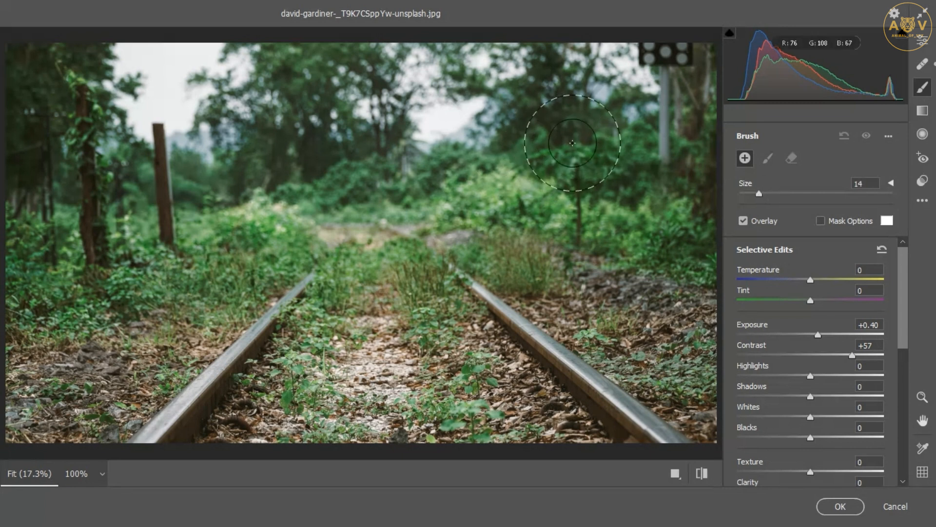
mouse_move(555, 131)
mouse_down()
mouse_move(516, 166)
mouse_move(577, 158)
mouse_move(561, 146)
mouse_move(601, 182)
mouse_move(555, 123)
mouse_move(537, 139)
mouse_move(568, 130)
mouse_up()
drag(818, 335, 832, 335)
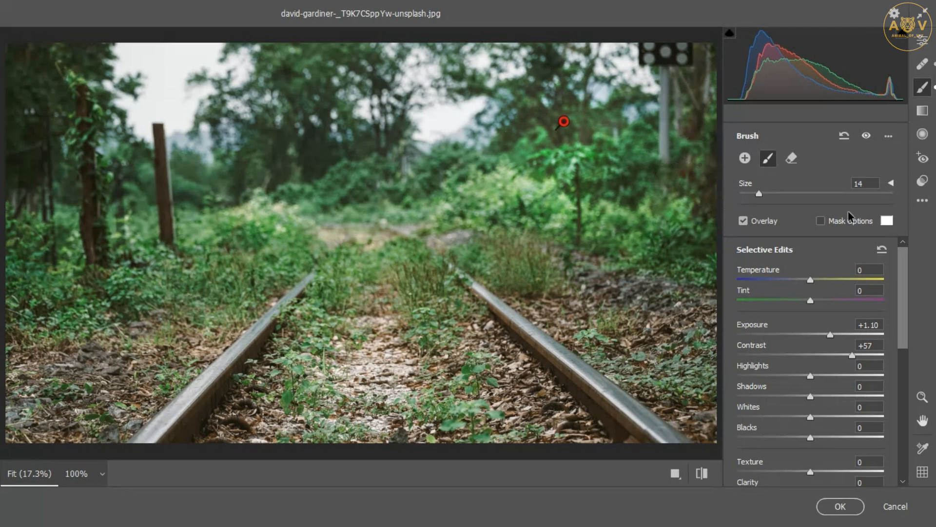
click(266, 195)
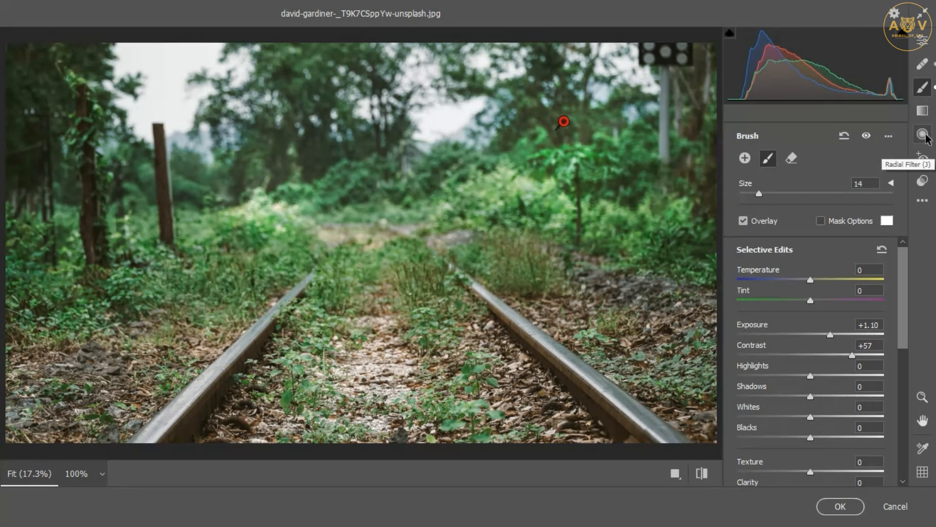
Add a Graduated Filter across the image from the left trees to the right edge, widening its guide lines
click(922, 111)
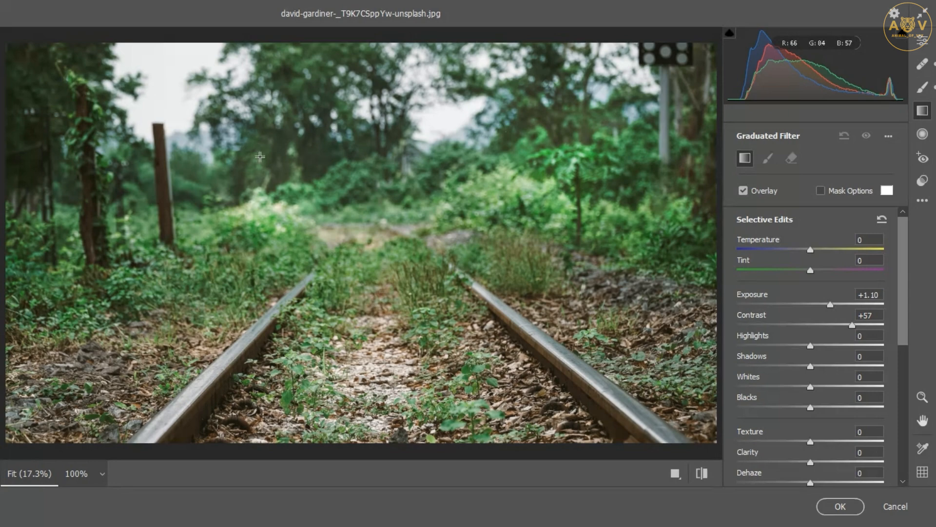
mouse_move(213, 184)
mouse_down()
mouse_move(307, 171)
mouse_move(390, 195)
mouse_move(375, 292)
mouse_move(415, 345)
mouse_move(351, 312)
mouse_move(256, 215)
mouse_move(250, 166)
mouse_move(229, 204)
mouse_move(346, 195)
mouse_move(643, 220)
mouse_up()
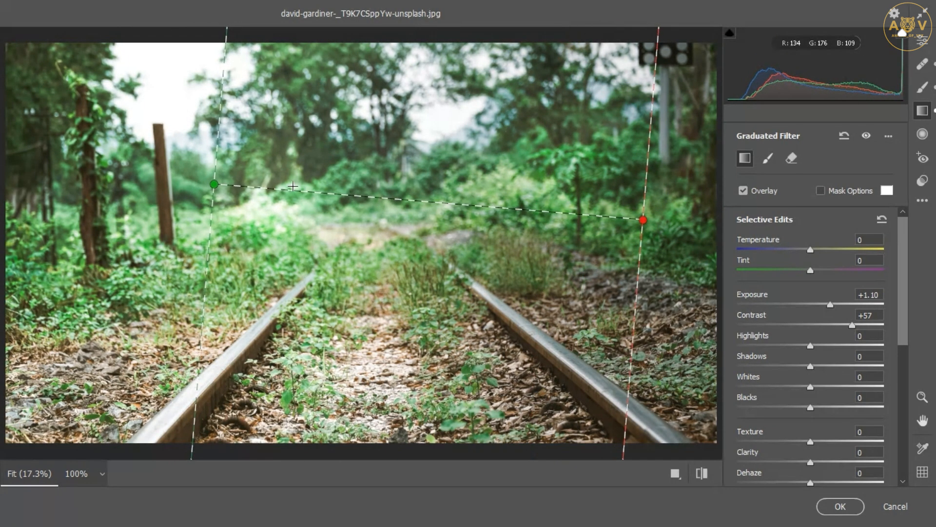
drag(213, 186, 87, 178)
drag(643, 220, 698, 220)
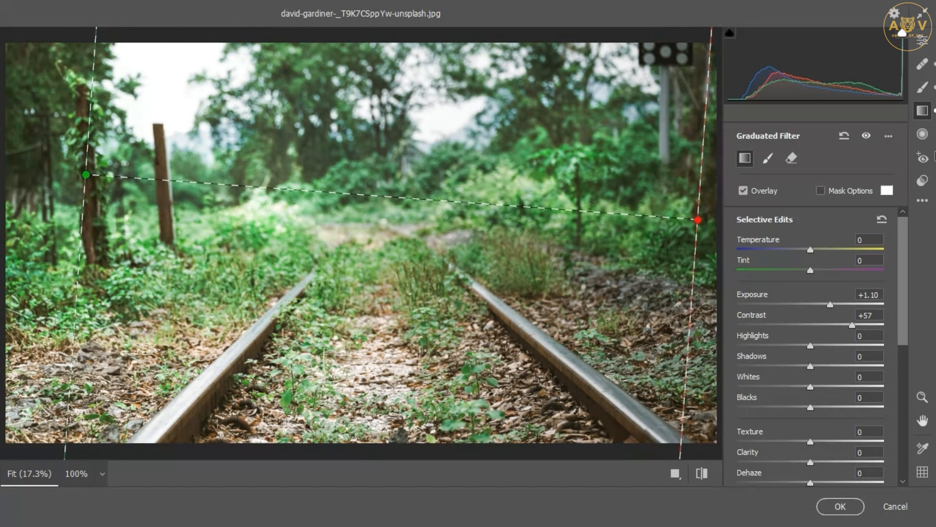
click(919, 137)
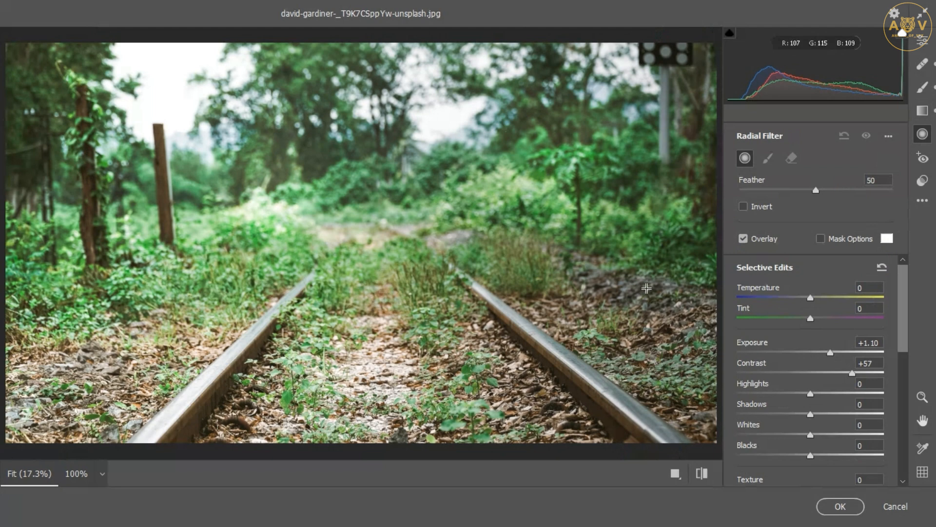
drag(646, 289, 685, 337)
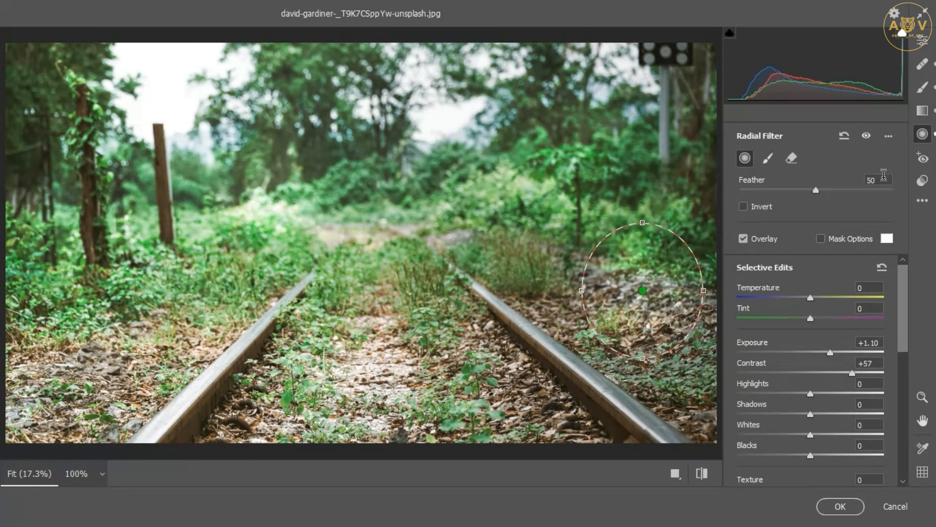
key(Delete)
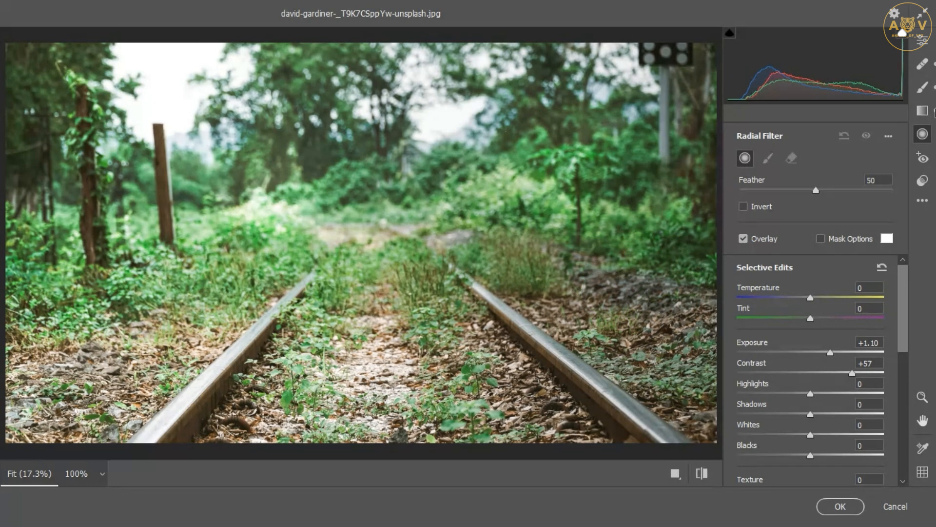
Open the Presets panel and scroll through the available preset groups
click(923, 87)
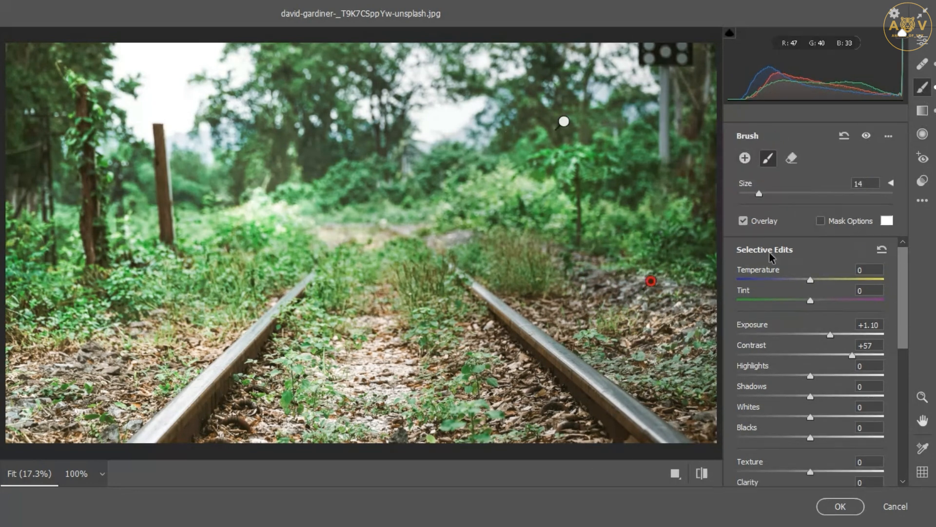
click(922, 158)
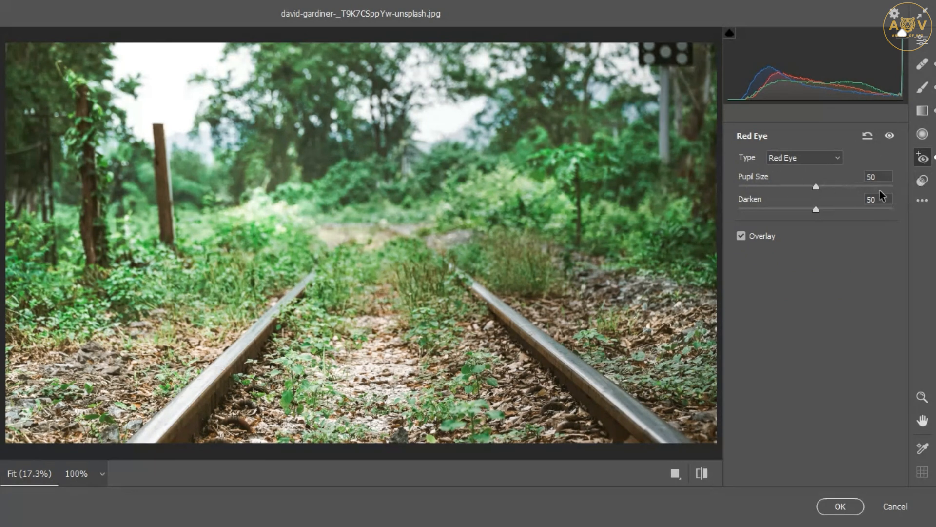
click(923, 181)
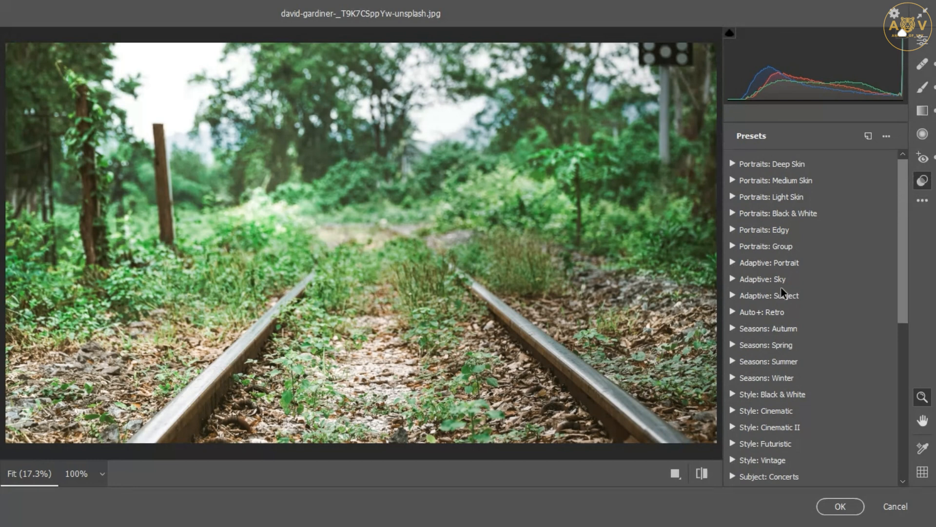
scroll(781, 292, down, 10)
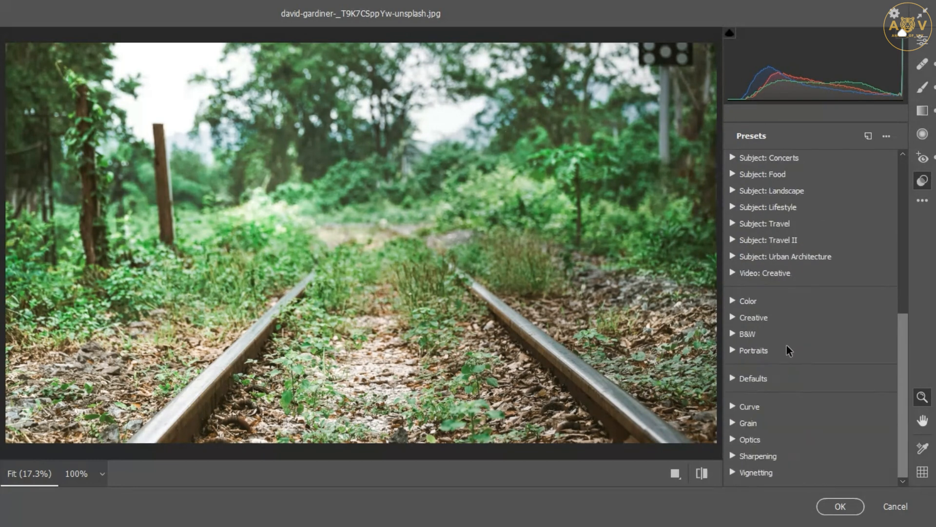
scroll(787, 346, up, 10)
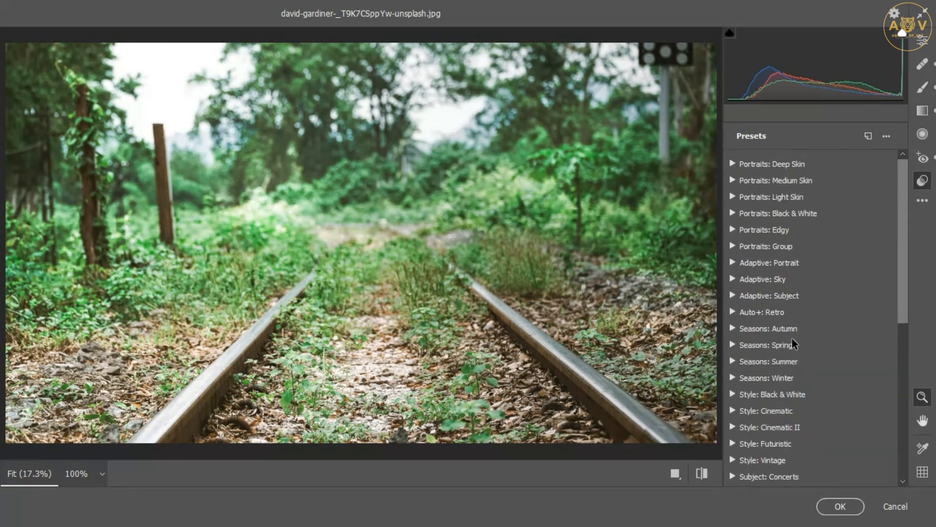
Try several Portraits: Deep Skin presets on the photo, finishing with PD01 Yellow
click(731, 164)
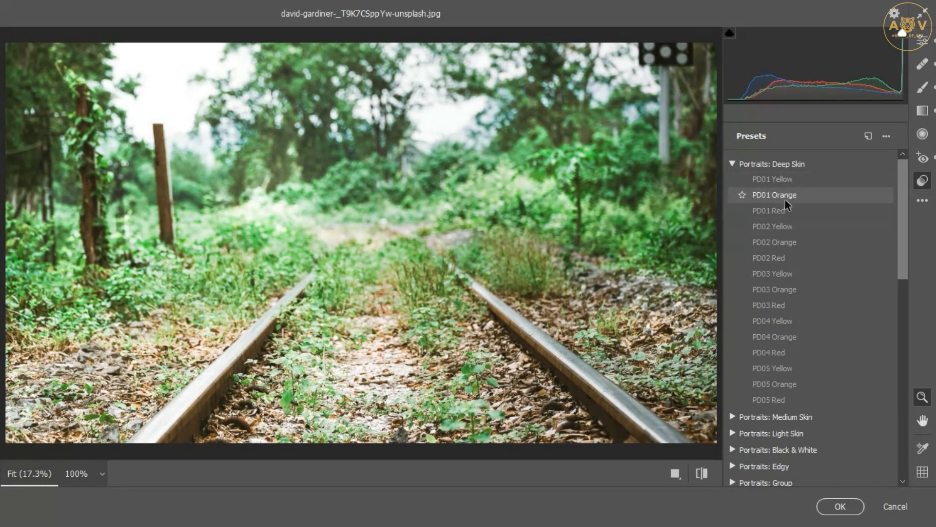
click(781, 257)
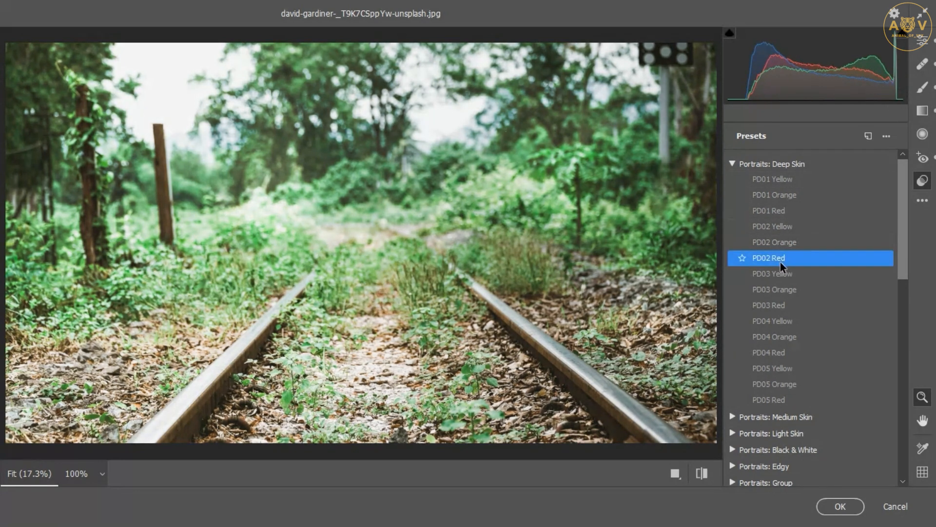
click(783, 179)
click(771, 197)
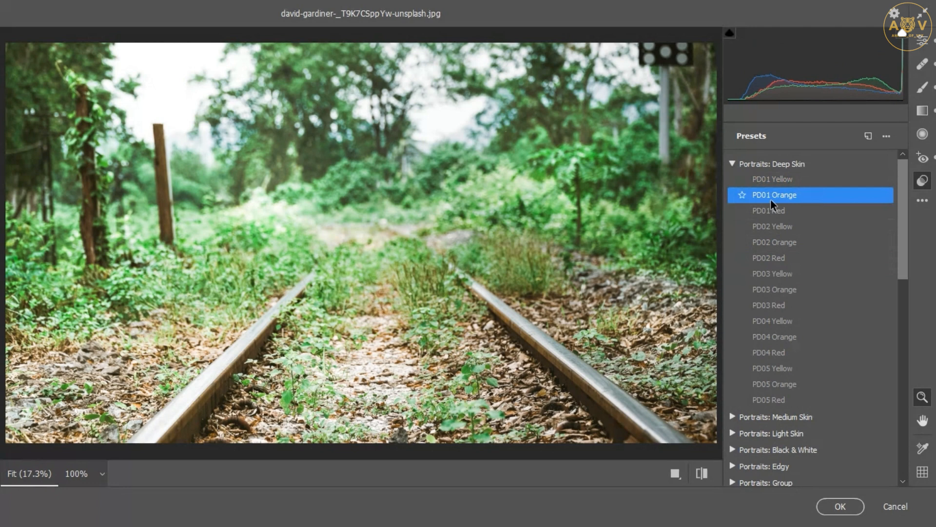
click(775, 240)
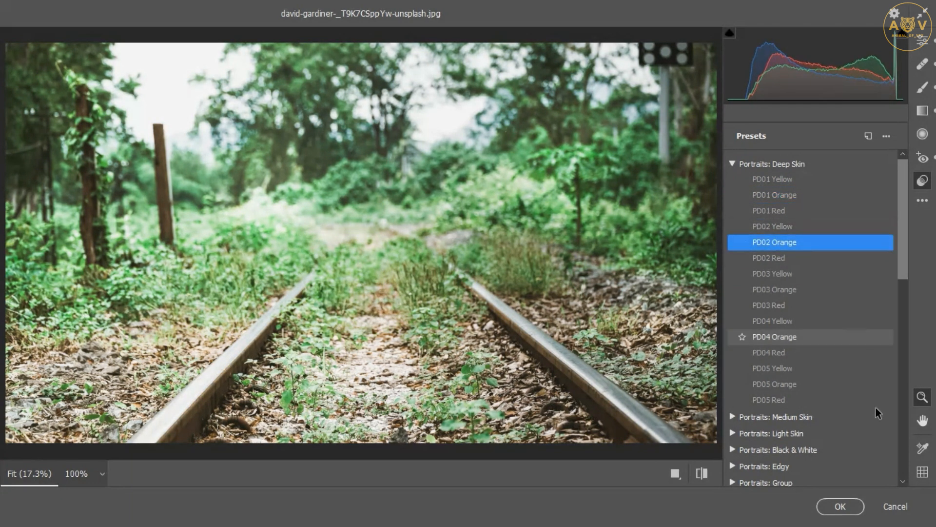
click(780, 337)
click(785, 354)
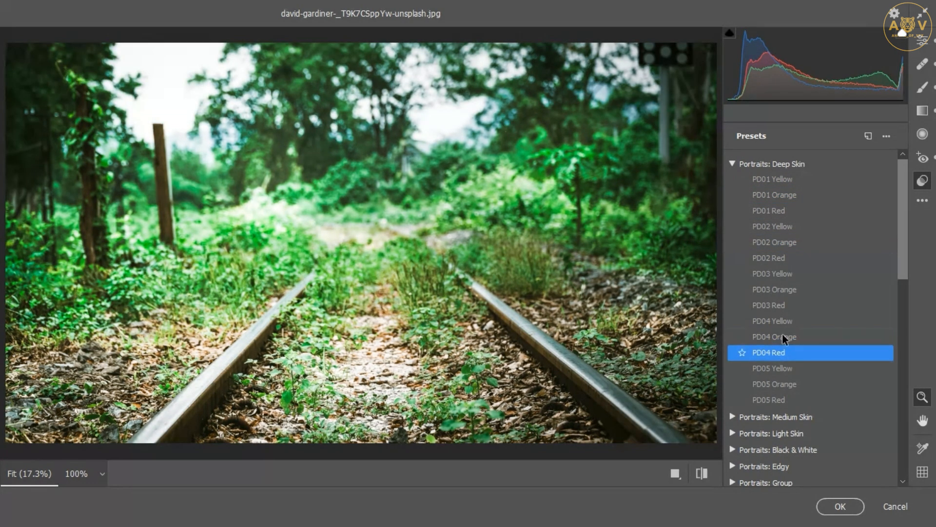
click(782, 181)
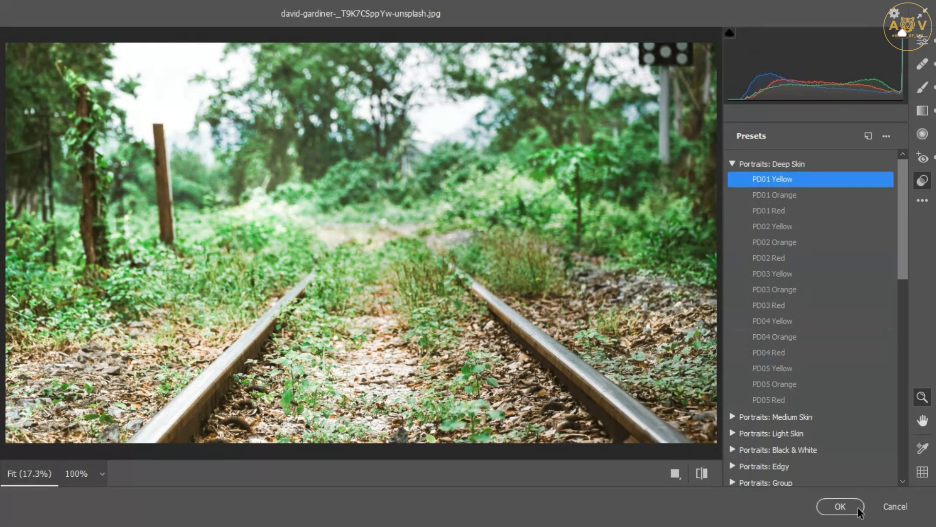
Collapse the Deep Skin group and expand the Portraits: Medium Skin presets
click(735, 164)
click(742, 165)
click(734, 163)
click(734, 180)
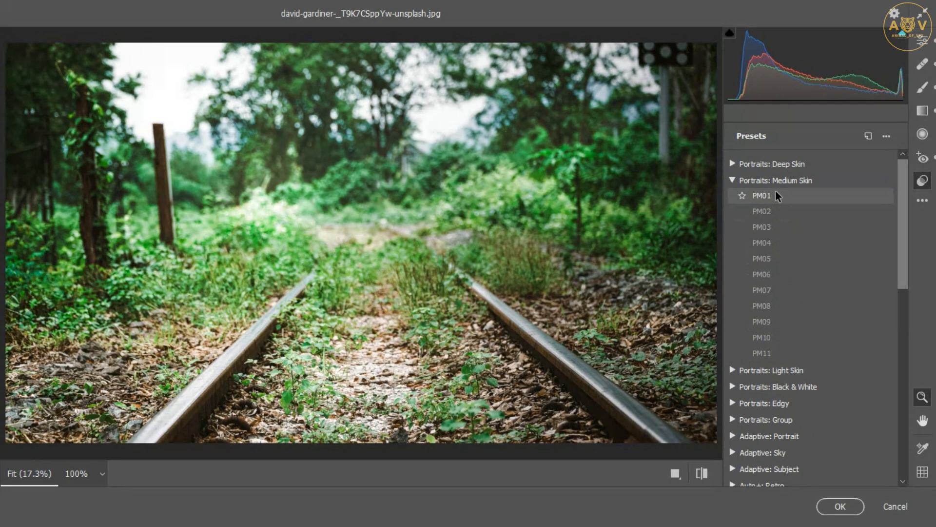
Apply the Portraits: Medium Skin PM01 preset and return to the Edit panel
click(763, 195)
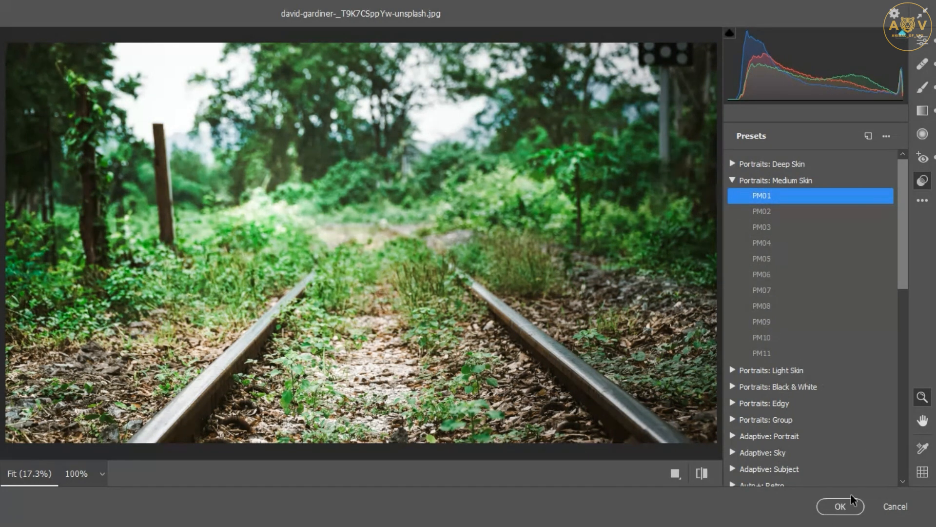
click(921, 201)
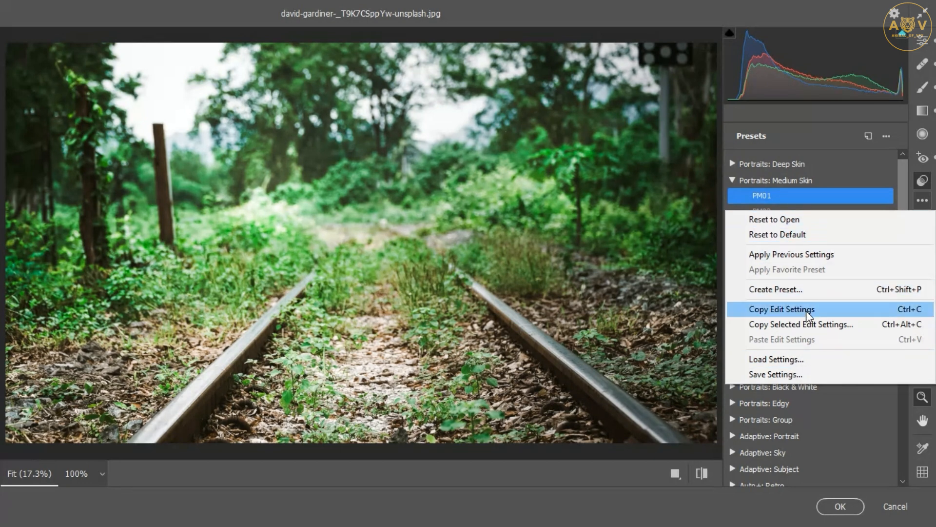
click(926, 46)
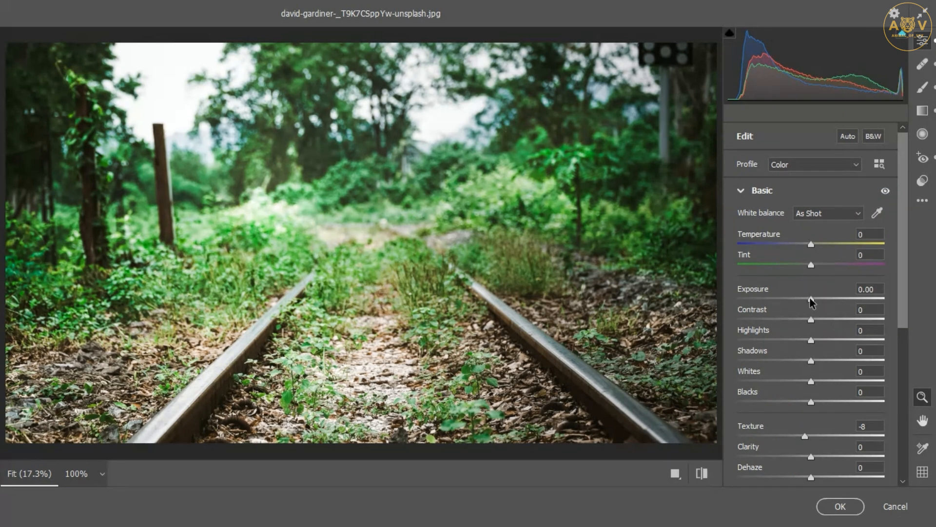
Adjust Basic settings: Exposure -0.25, Temperature +8, Tint -5, Contrast +7, Shadows +9, Whites +2, Blacks -9
drag(810, 298, 807, 299)
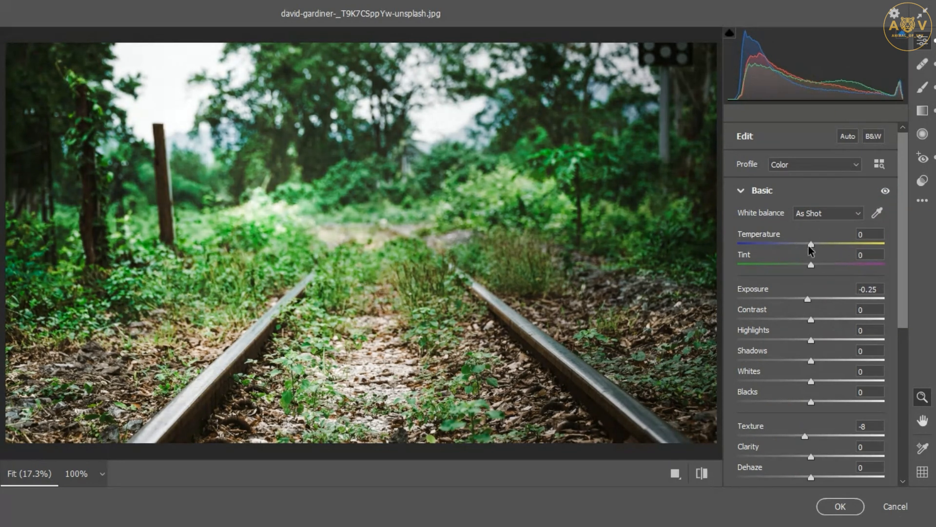
drag(809, 246, 808, 267)
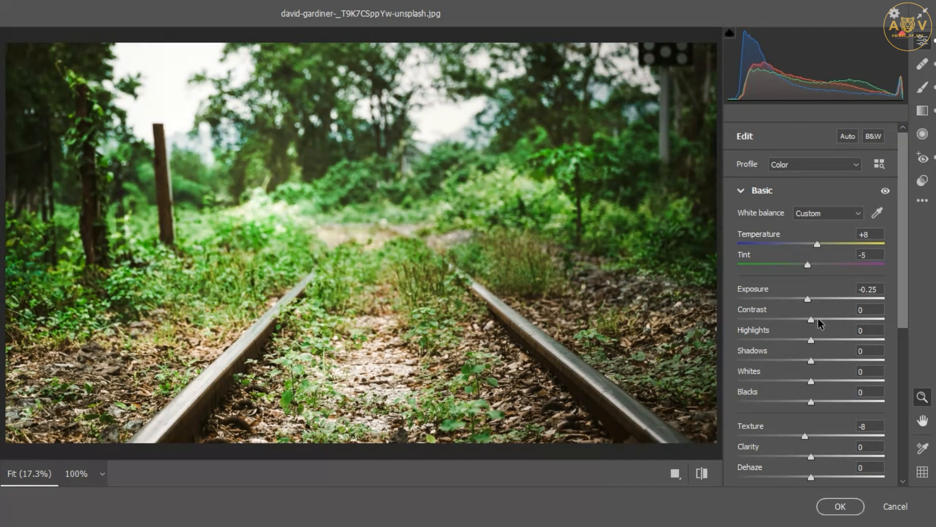
drag(818, 318, 806, 402)
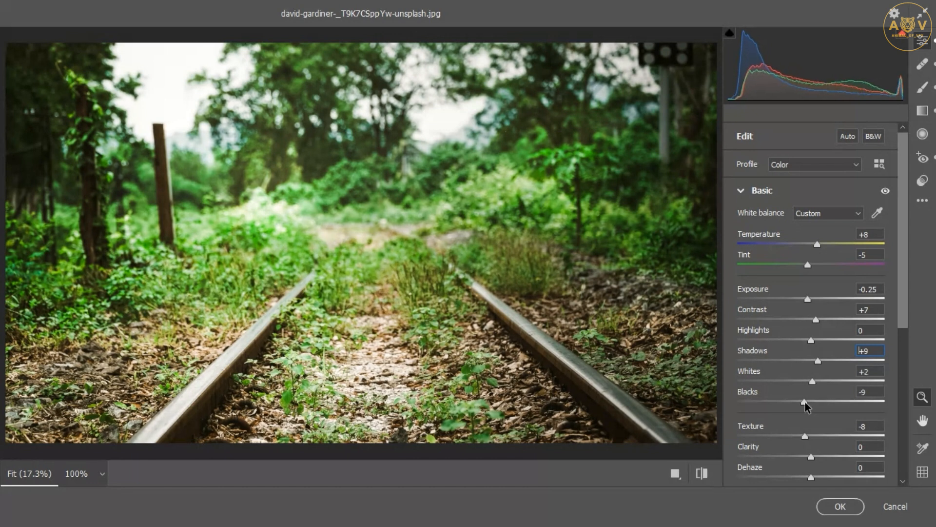
Open the Curve section and lower the parametric curve's Lights to -38
scroll(846, 423, down, 5)
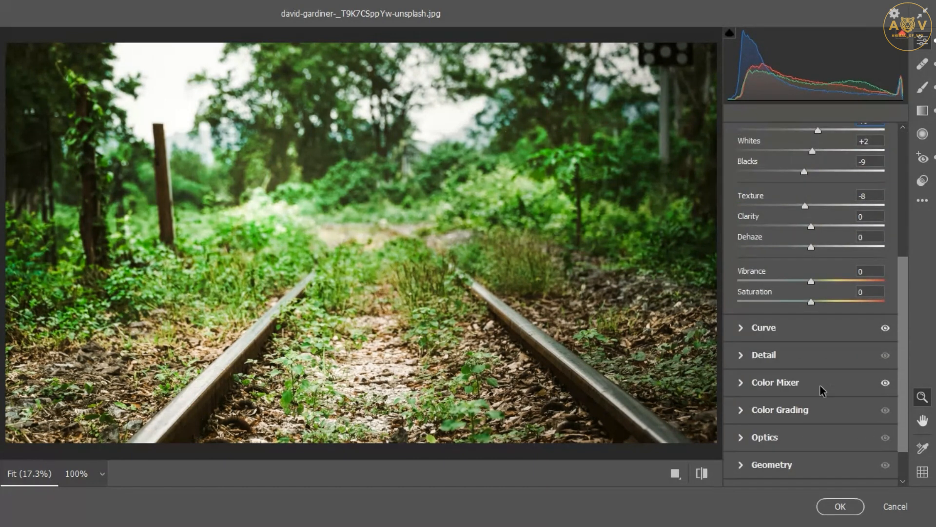
click(742, 328)
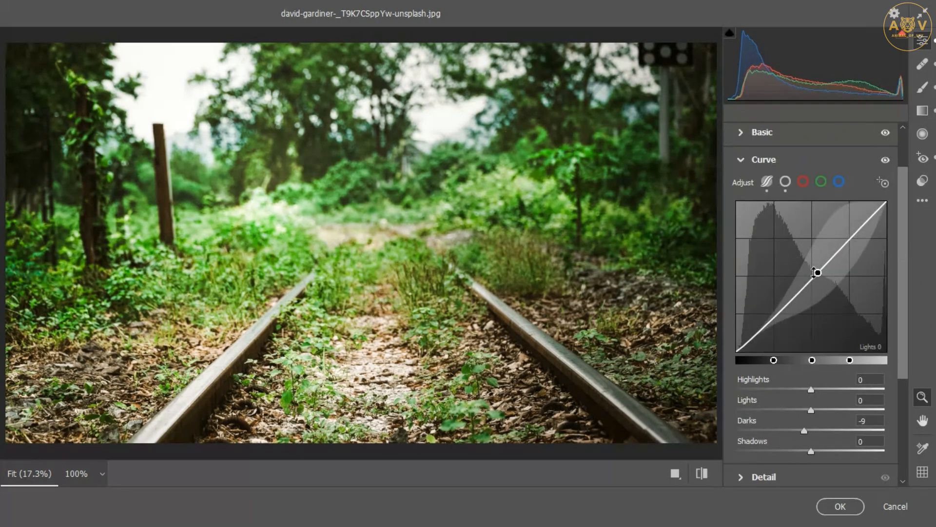
mouse_move(816, 272)
mouse_down()
mouse_move(807, 288)
mouse_move(819, 281)
mouse_up()
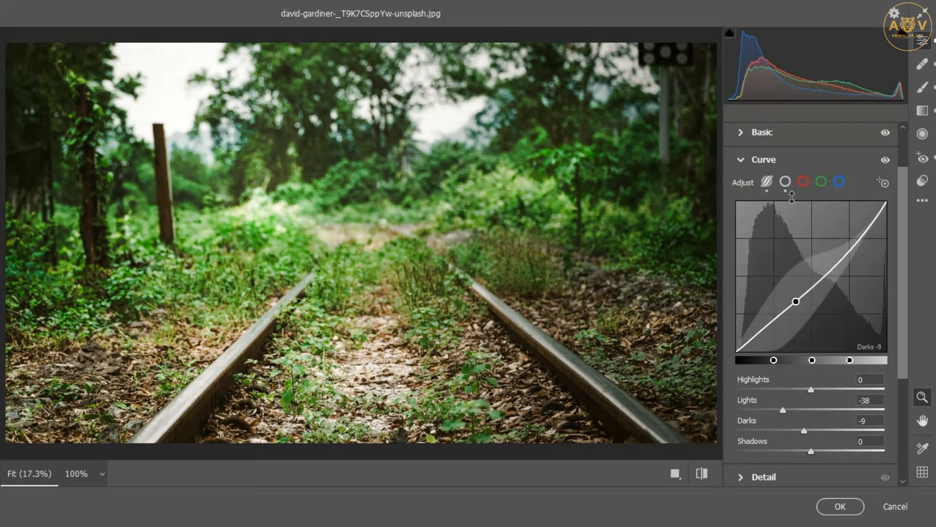
Switch to the point curve, raise a midtone point on the Red channel curve, and go through the Green and Blue channels
click(789, 182)
click(803, 182)
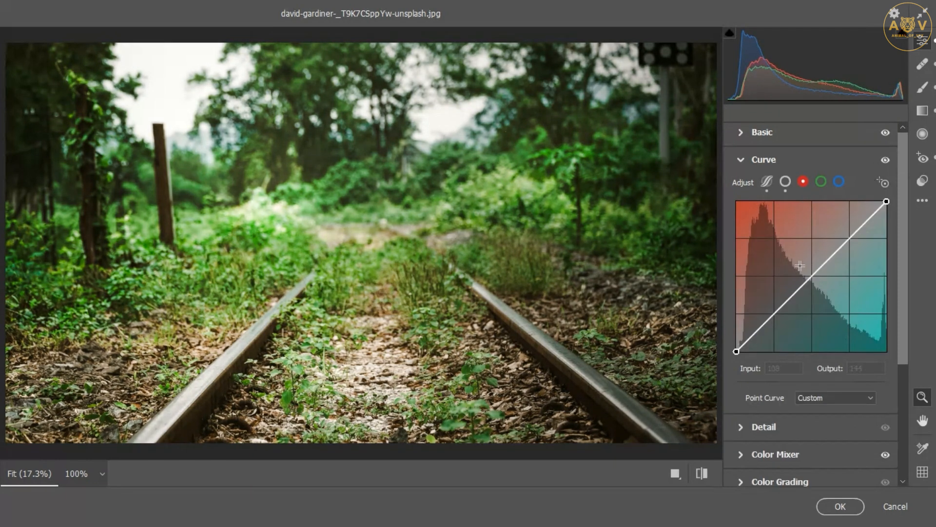
drag(804, 291, 822, 272)
click(821, 181)
click(838, 181)
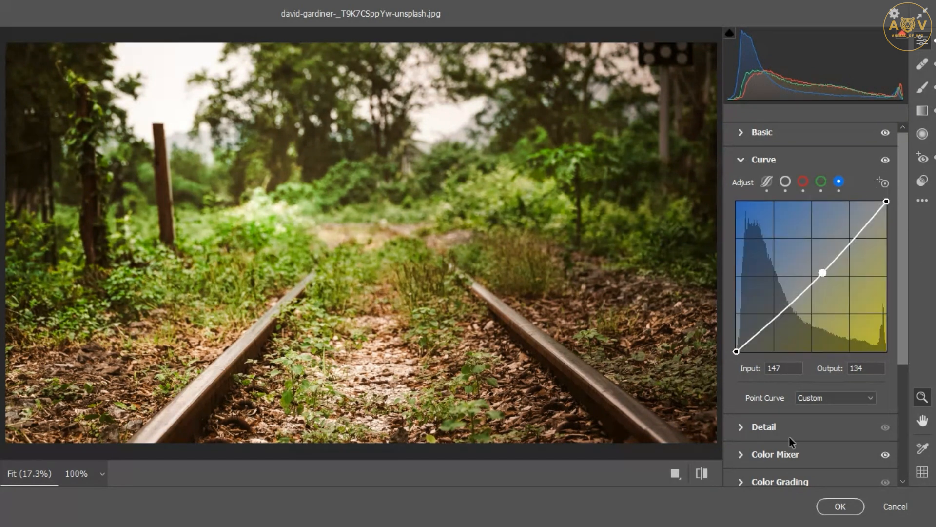
Open Detail and set Sharpening to 11, Noise Reduction to 14 and Color Noise Reduction to 10
click(750, 426)
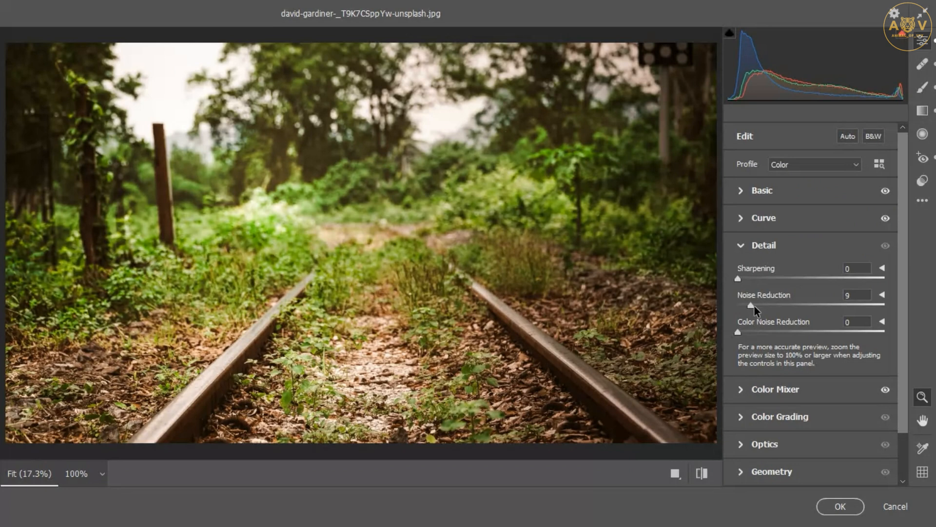
drag(754, 306, 749, 279)
drag(748, 331, 752, 331)
scroll(788, 341, down, 2)
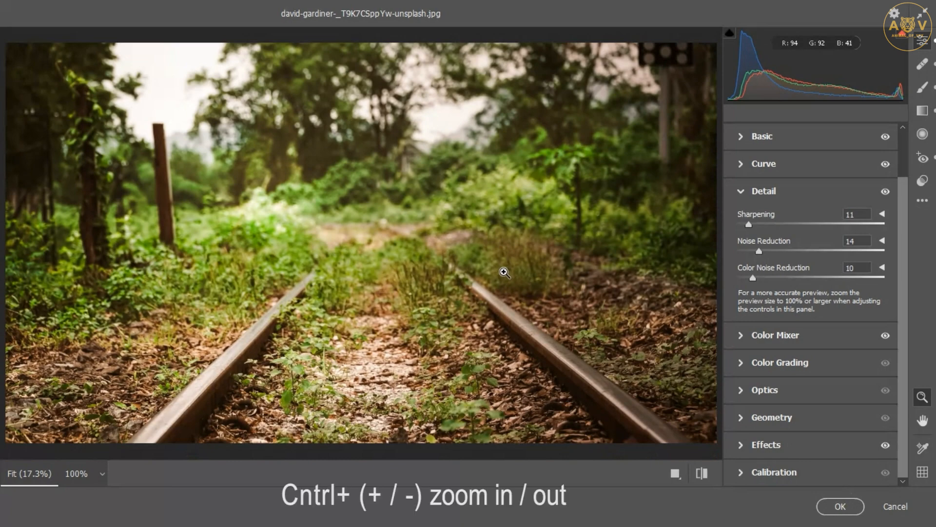
Inspect the sharpened image up close, then commit the Camera Raw Filter changes to the photo
key(ctrl+plus)
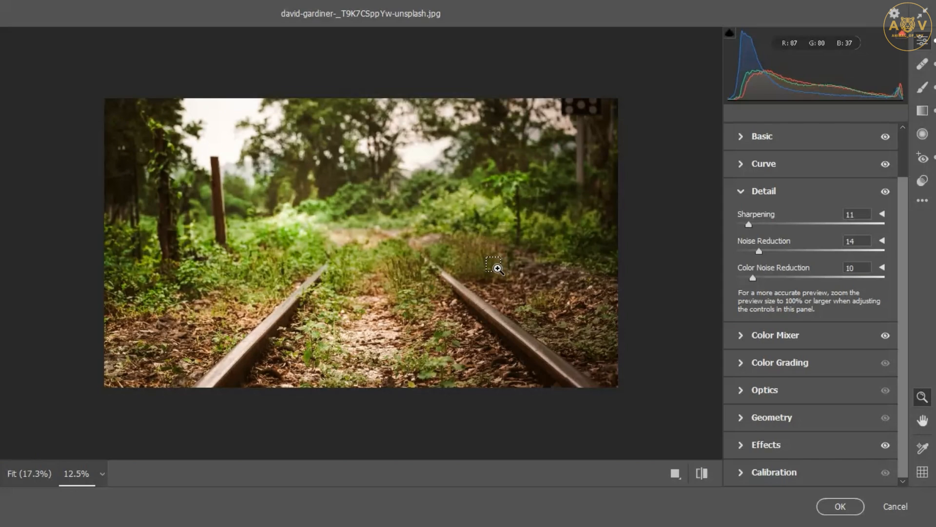
key(ctrl+plus)
key(ctrl+plus)
key(ctrl+plus)
drag(482, 248, 489, 243)
scroll(488, 243, down, 2)
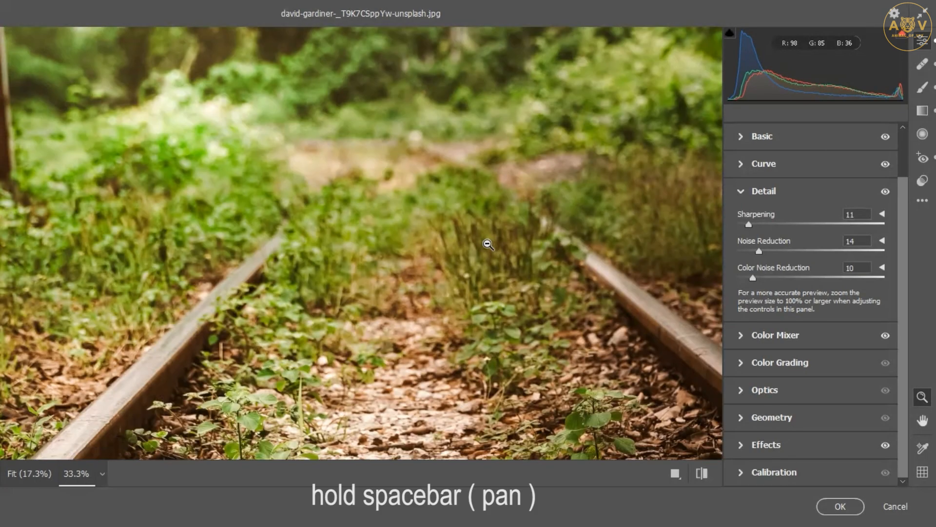
scroll(488, 243, down, 3)
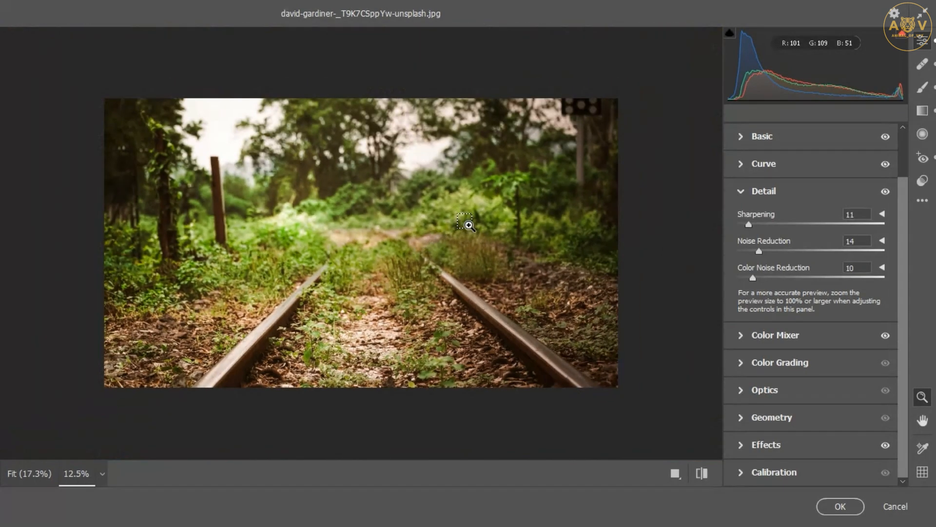
click(839, 505)
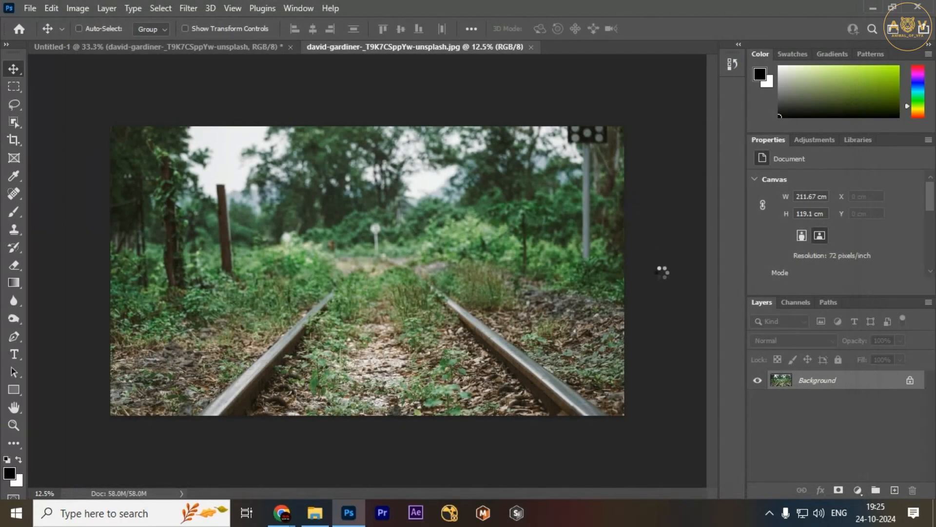